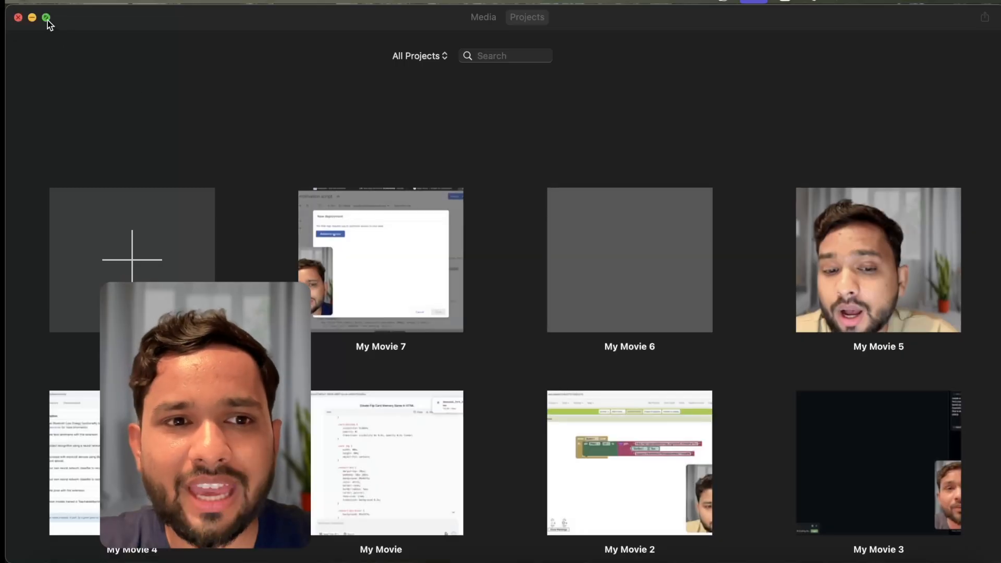
Create a new Movie project from the projects browser
left_click(47, 18)
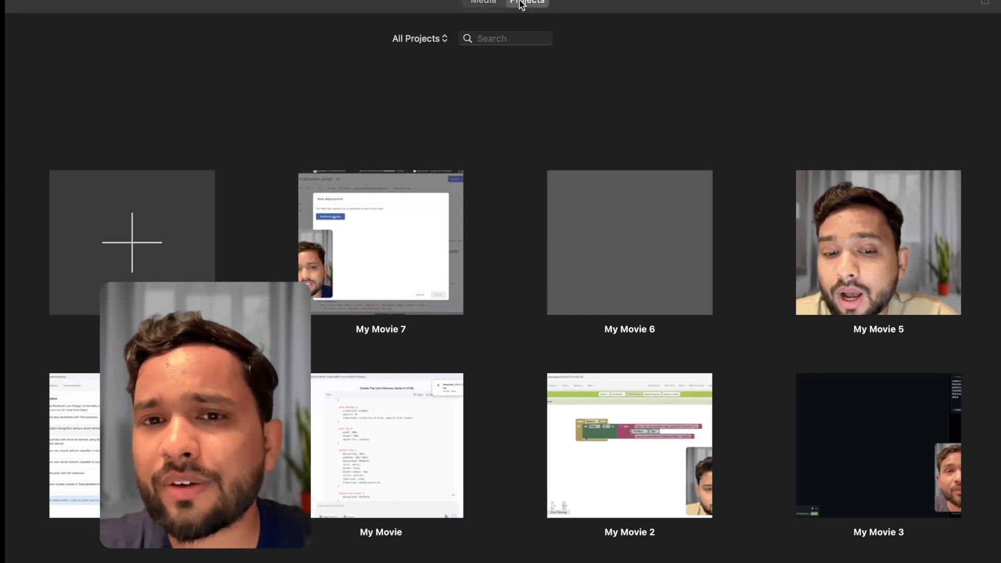
left_click(485, 2)
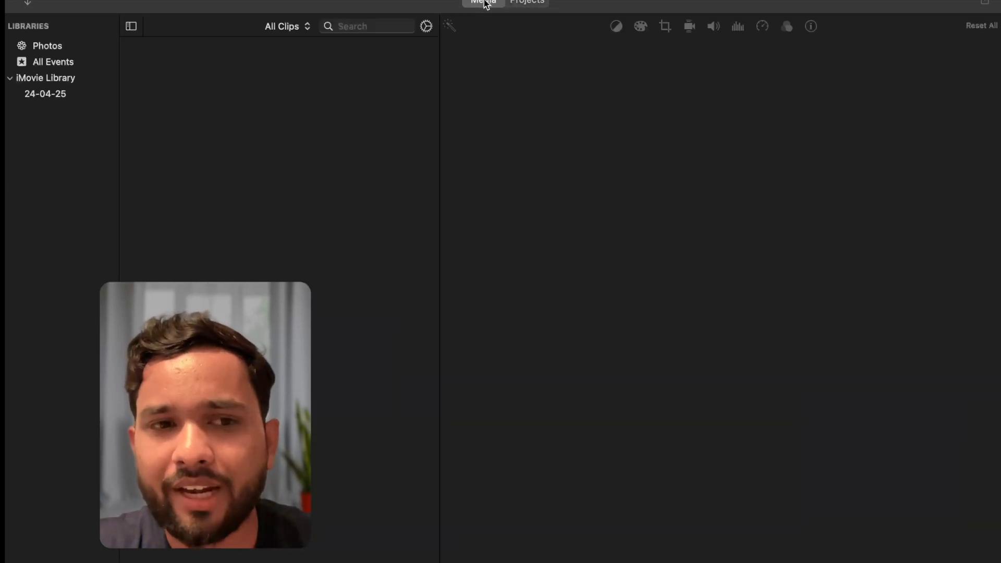
left_click(518, 3)
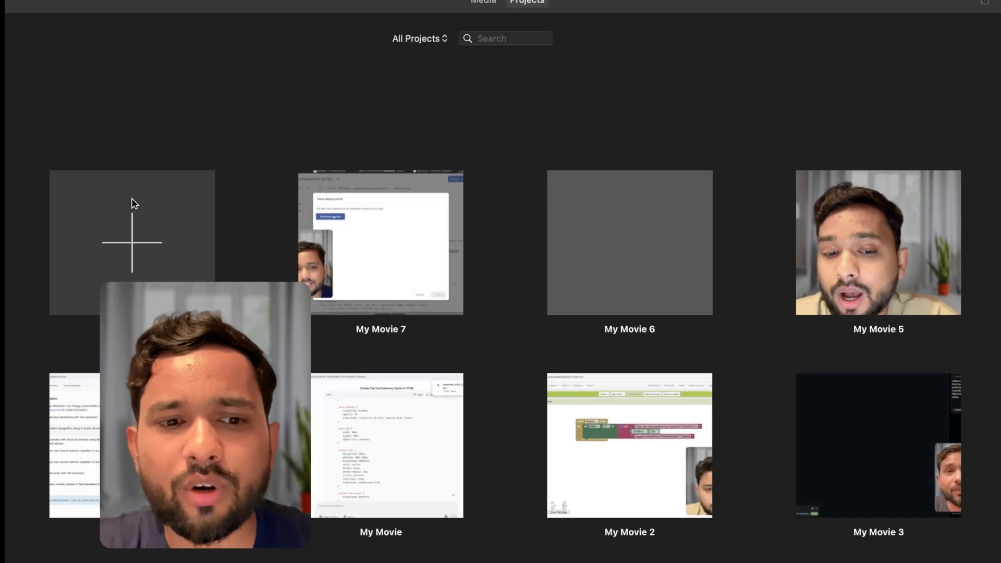
left_click(168, 204)
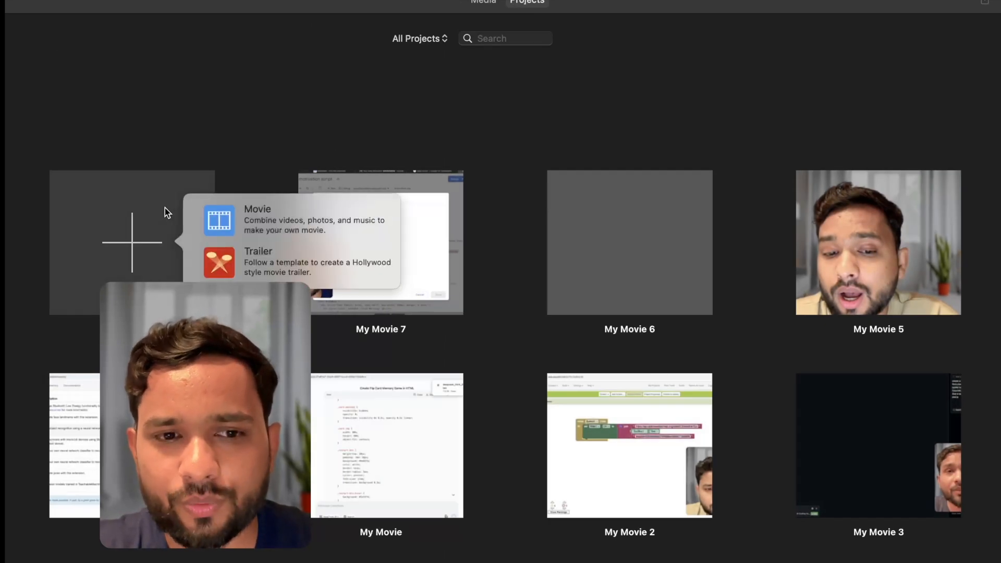
left_click(271, 215)
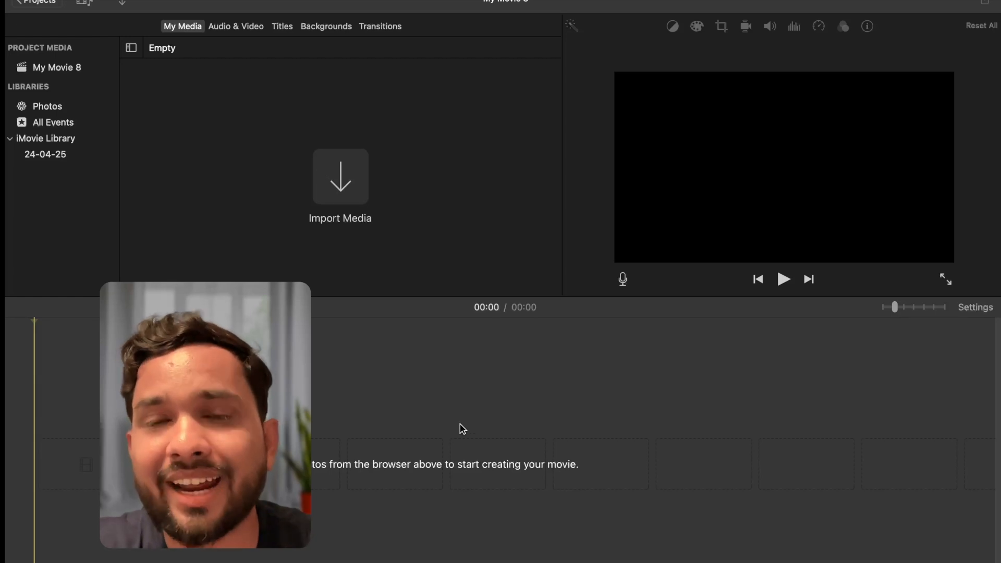
Import the screen recording .mov file from the desktop into the project timeline
key("F11")
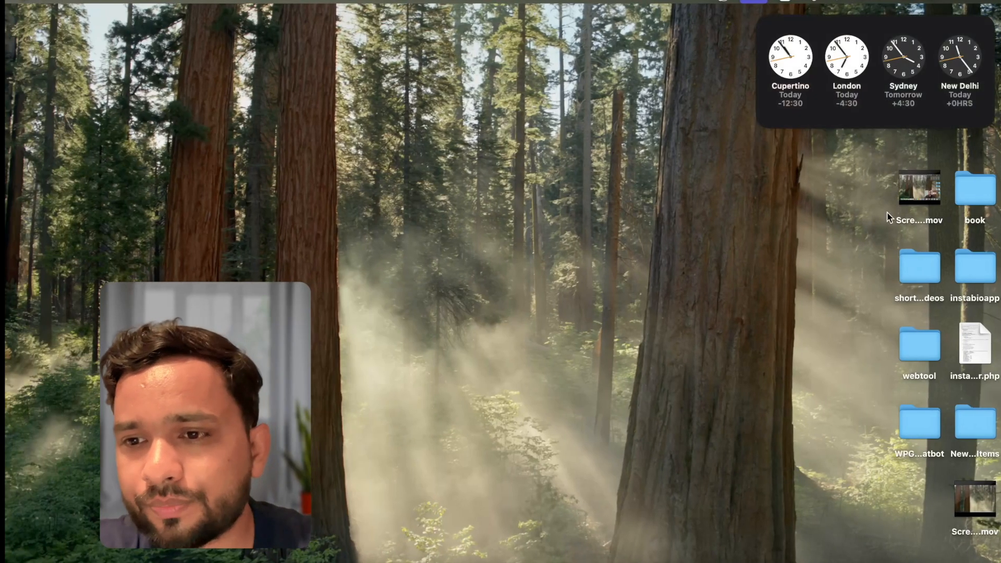
left_click_drag(905, 202, 500, 452)
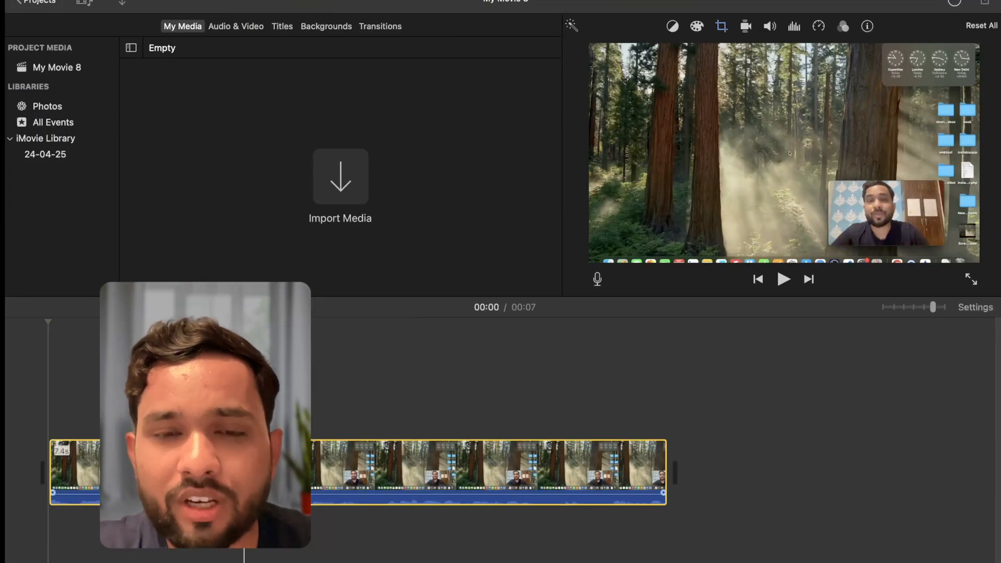
left_click(7, 413)
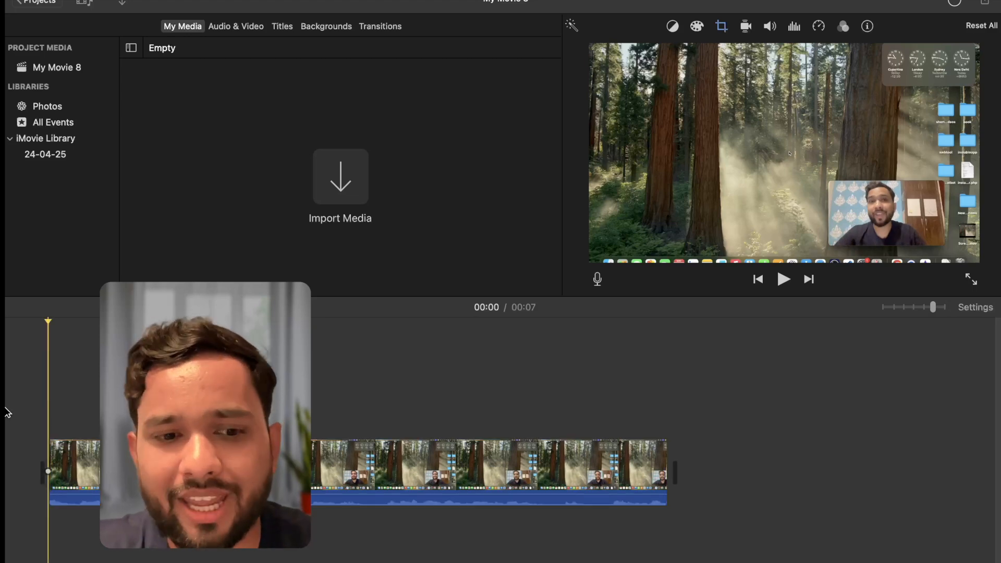
Crop the video clip with Crop to Fill to its lower-right area, around the webcam inset
left_click(180, 467)
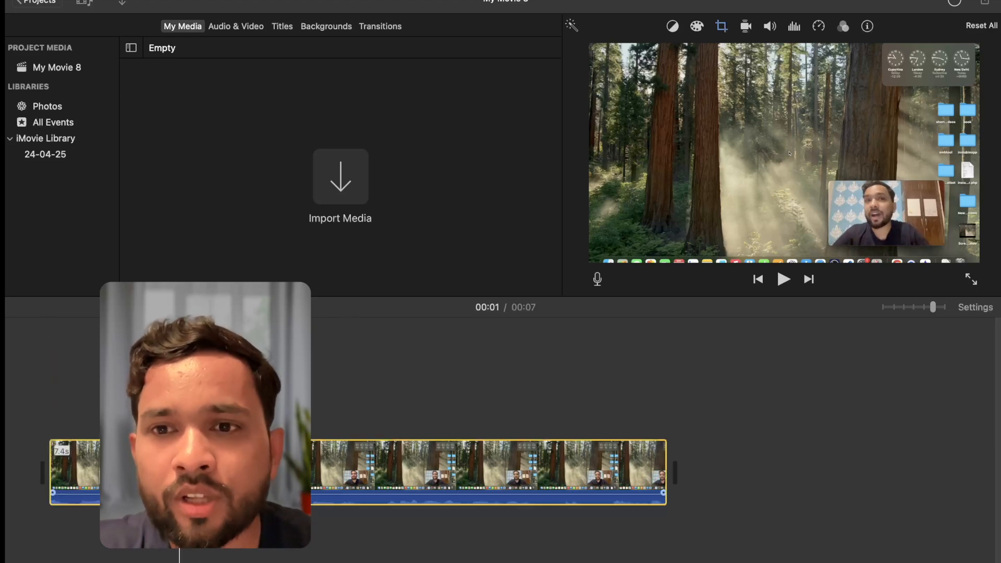
left_click(722, 27)
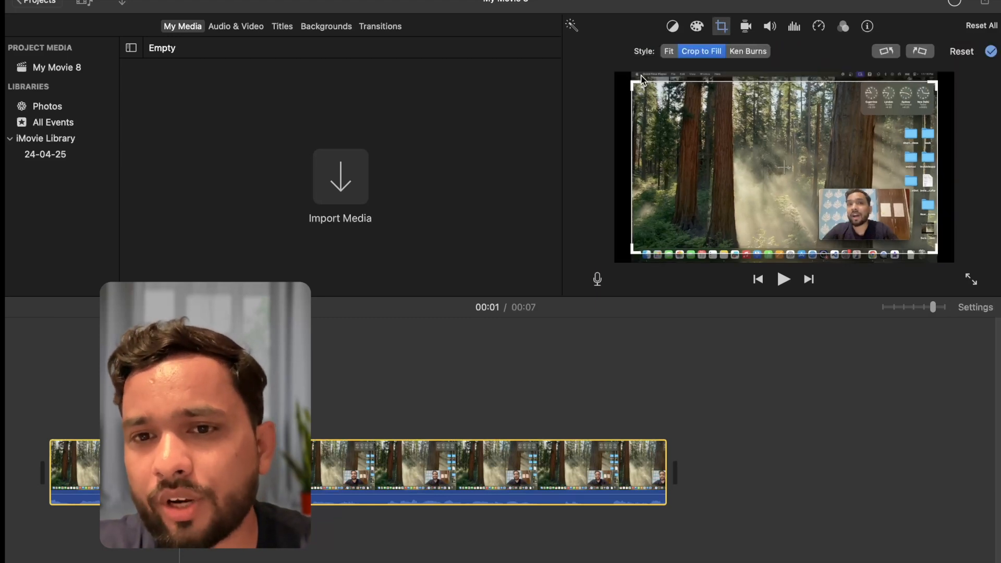
left_click_drag(632, 86, 717, 119)
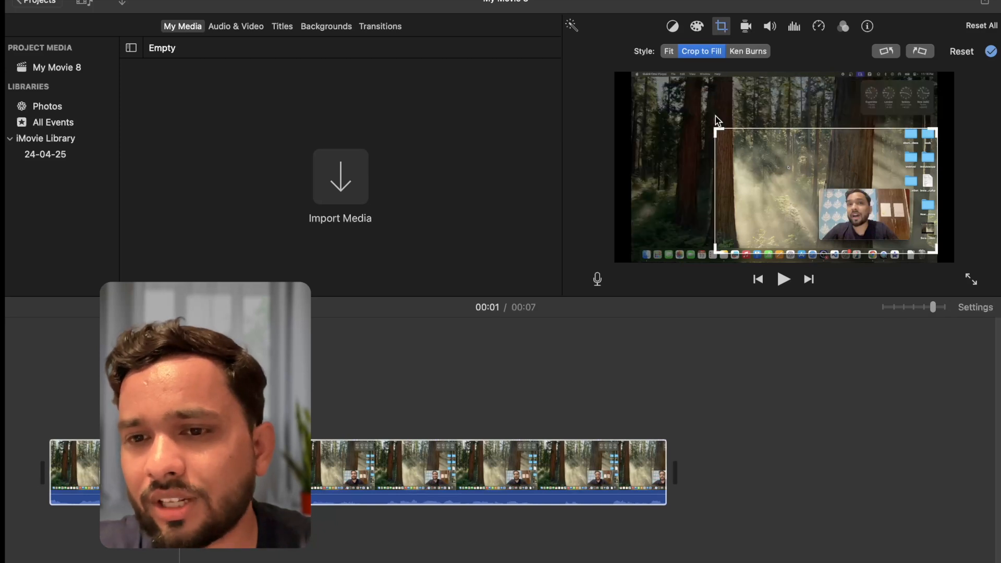
left_click(991, 51)
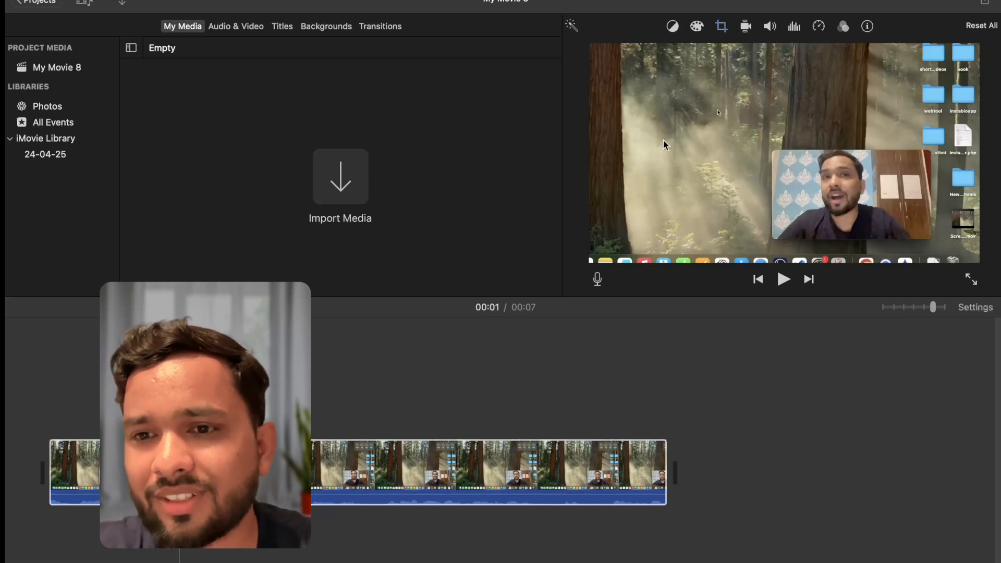
Set the video clip's volume to 62%
left_click(521, 469)
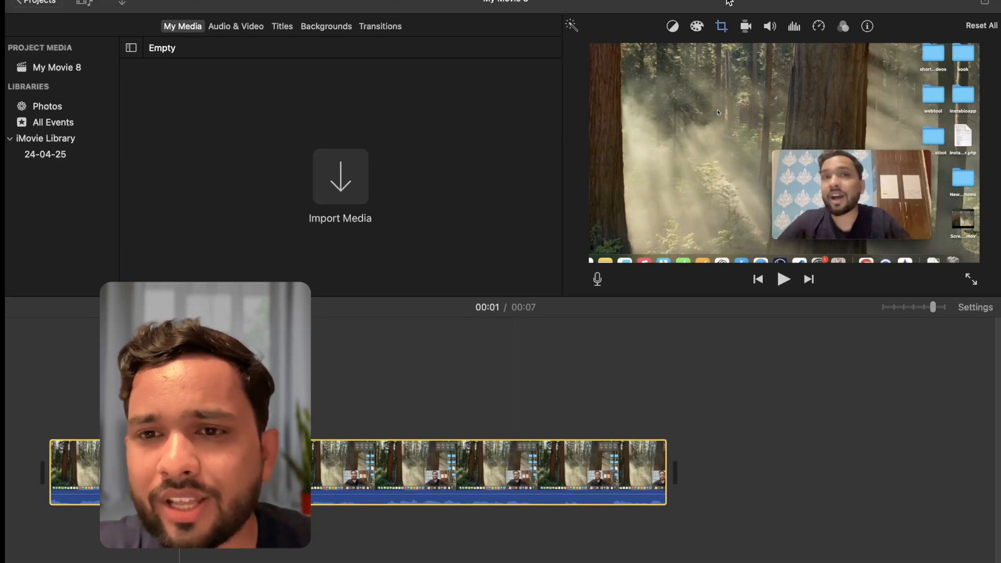
left_click(769, 26)
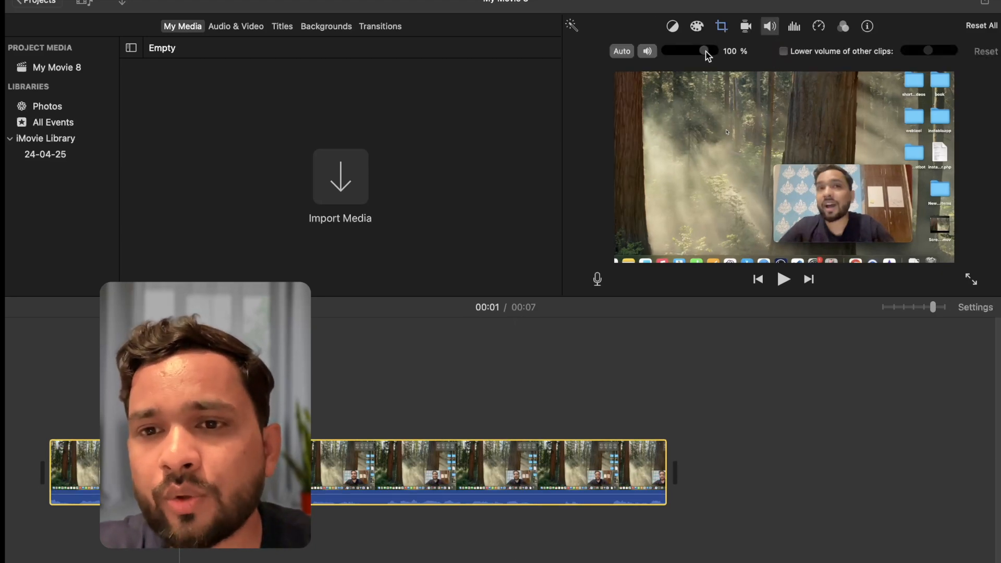
mouse_move(703, 52)
left_mouse_down()
mouse_move(661, 54)
mouse_move(719, 56)
left_mouse_up()
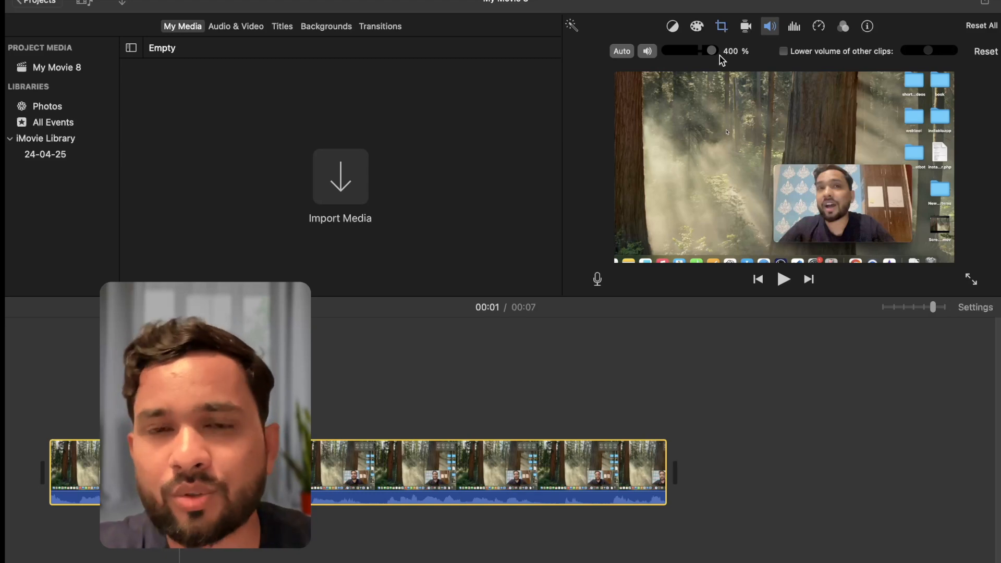
left_click_drag(719, 55, 688, 52)
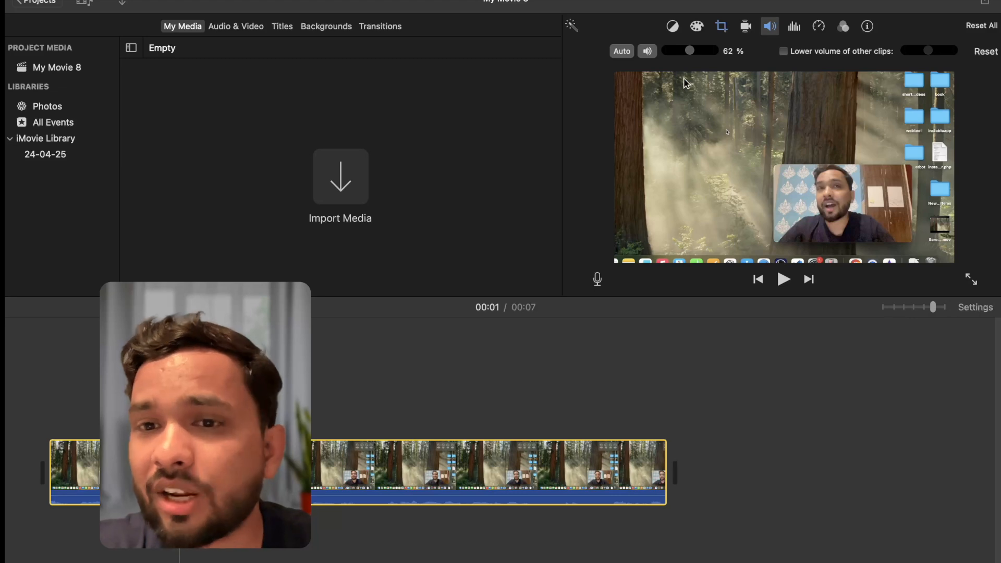
Open color correction and raise the clip's saturation slightly
left_click(698, 29)
left_click_drag(828, 55, 846, 56)
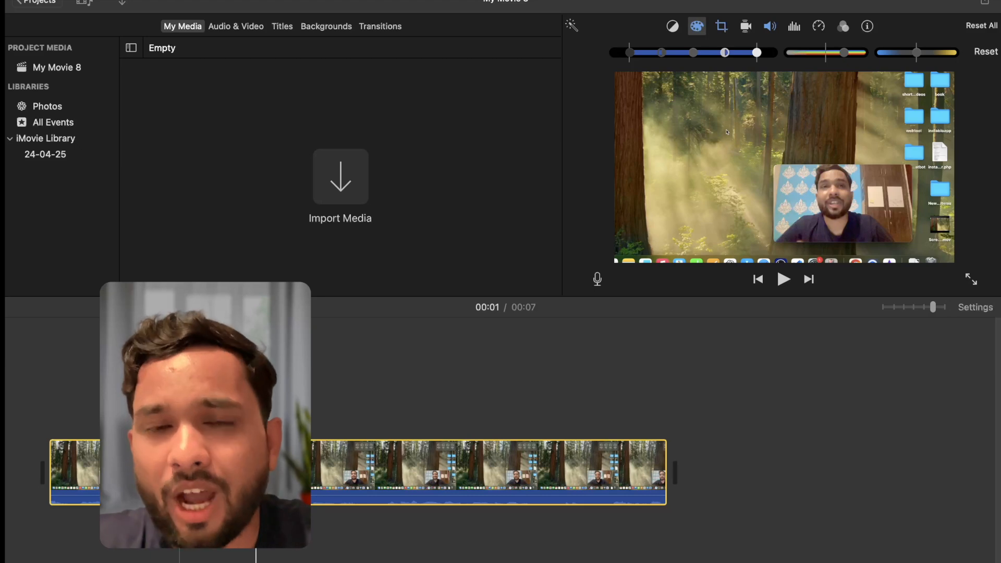
Split the video clip at the playhead near its beginning, undoing and redoing the split
left_click(48, 412)
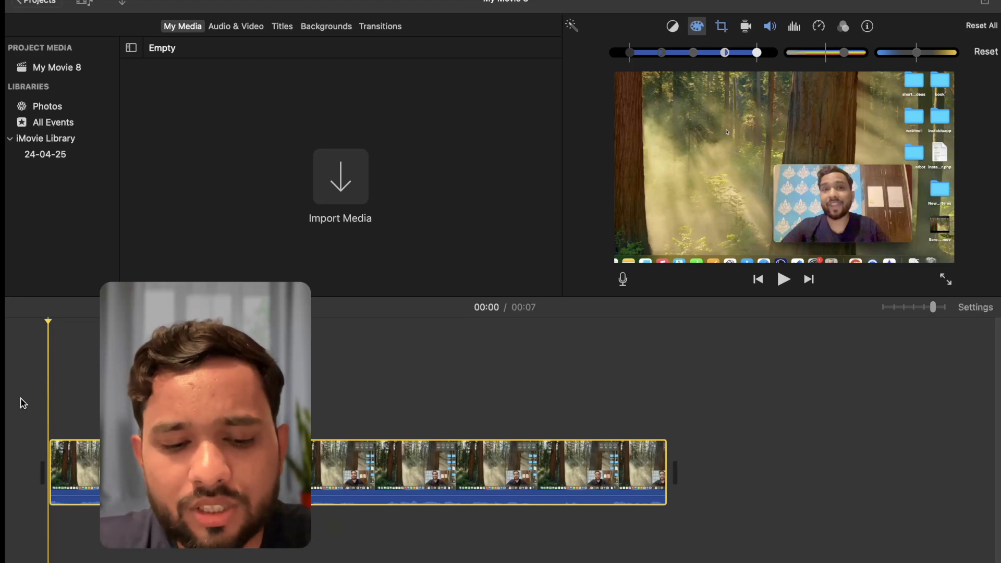
key("super+b")
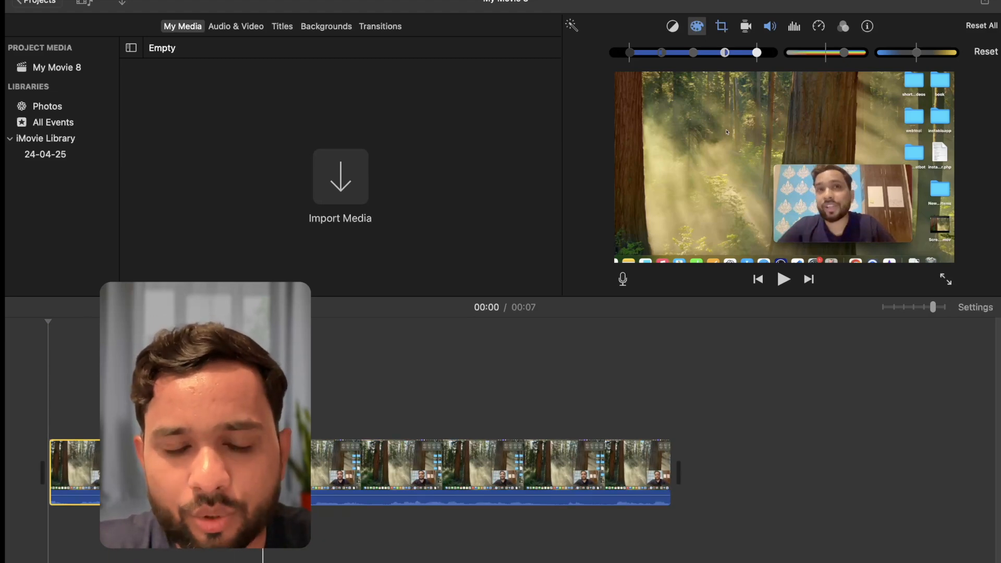
left_click(277, 466)
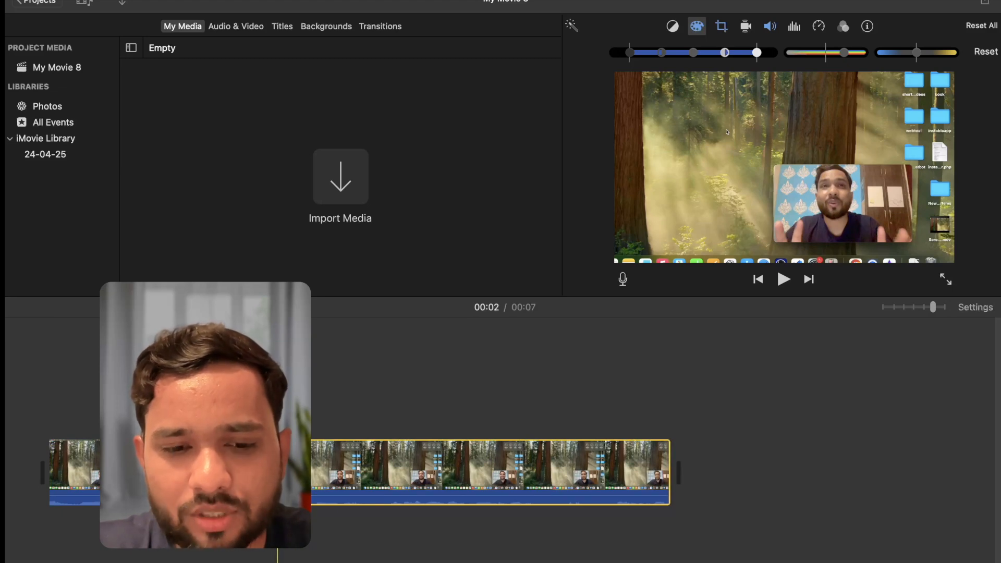
key("super+shift+a")
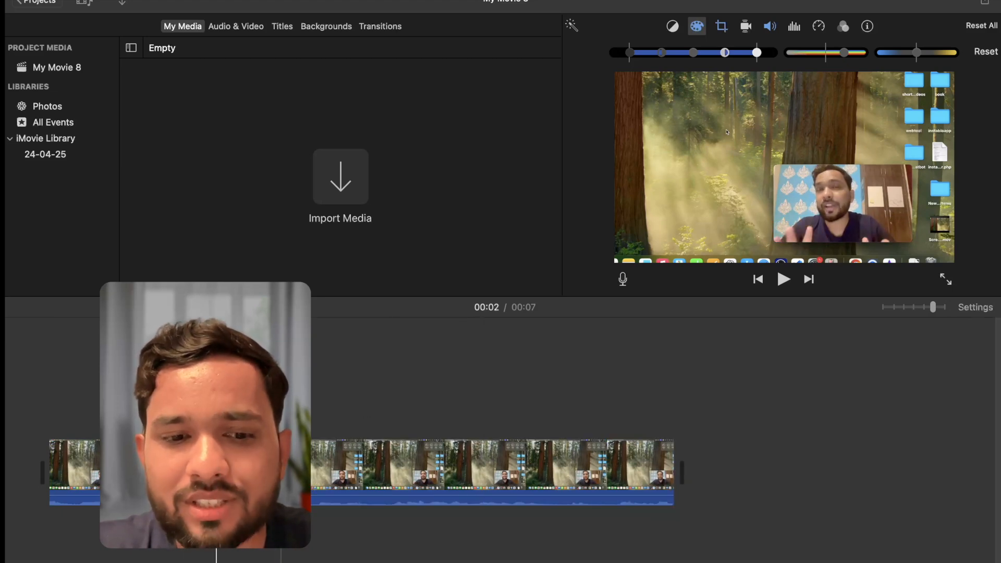
key("super+z")
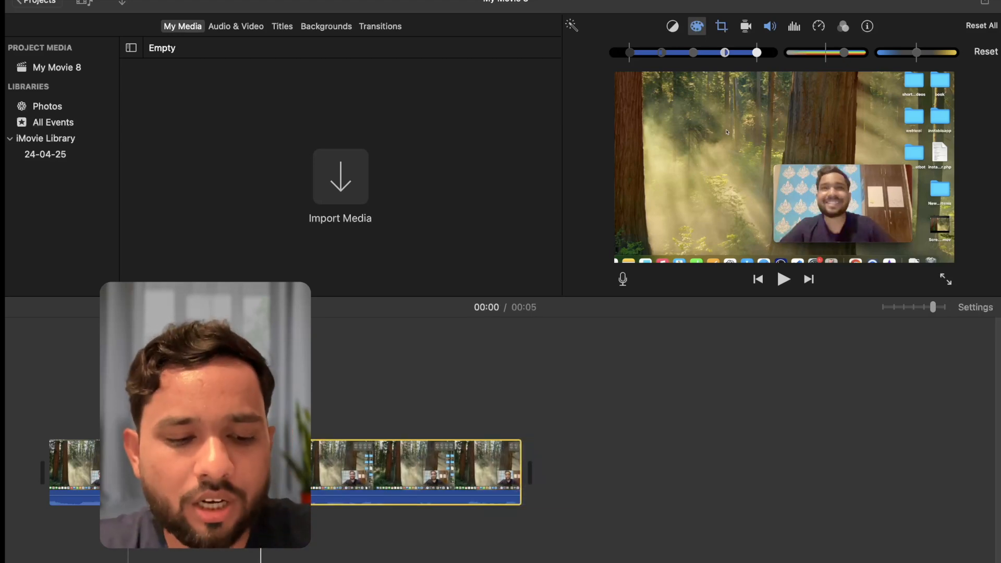
key("super+shift+z")
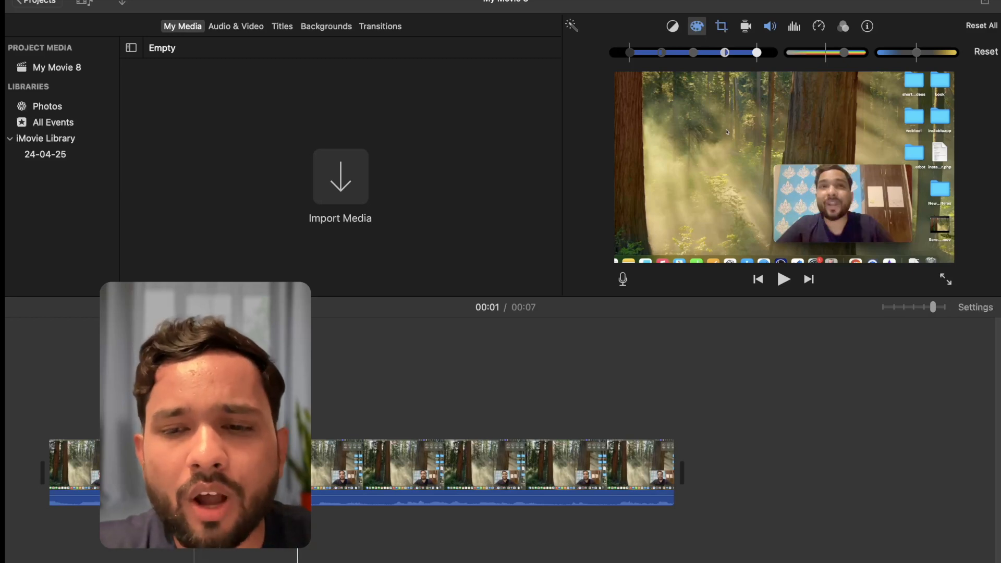
Add a Split title over the clip and enter HELLO as its text
left_click(282, 26)
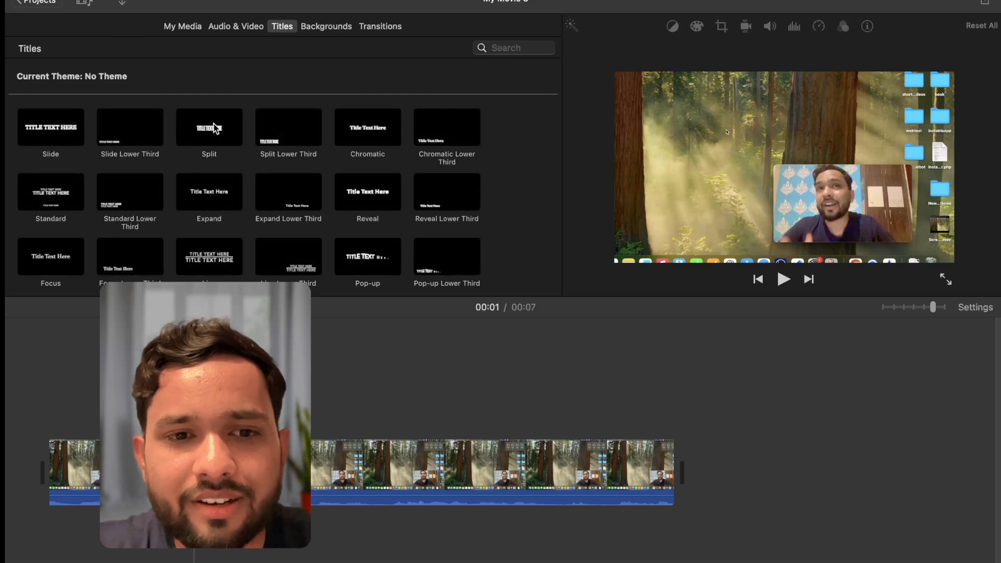
double_click(199, 123)
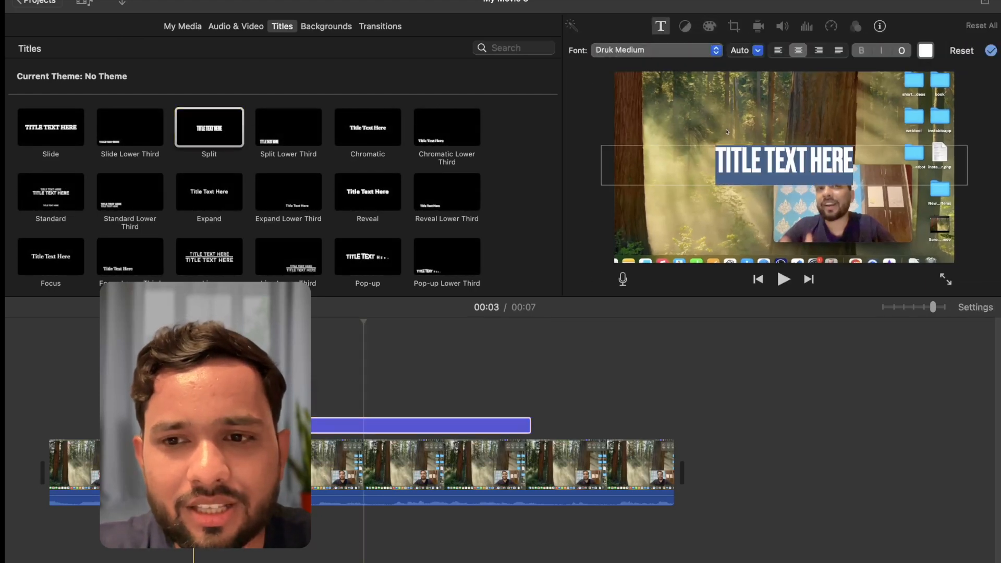
type("HELLO")
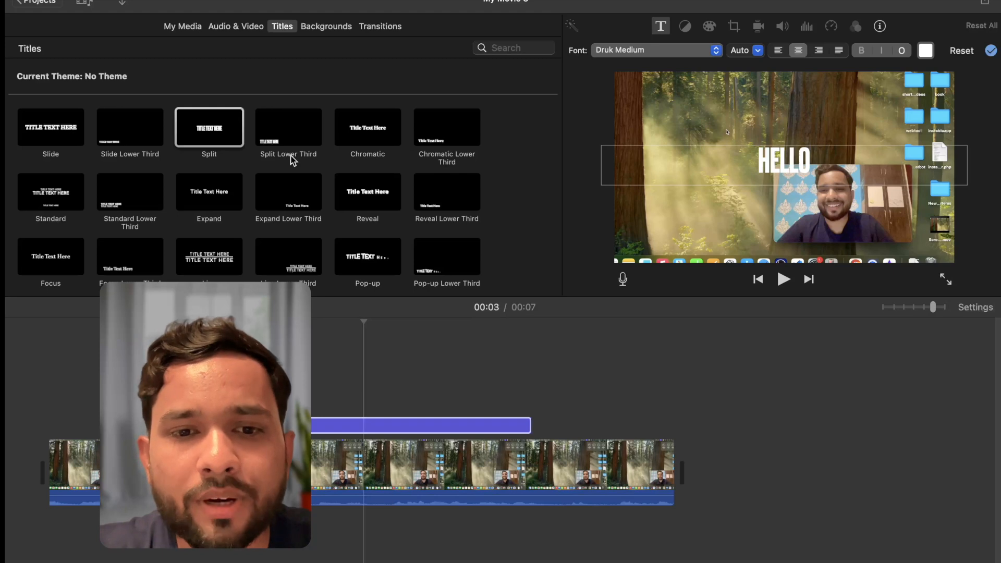
Add a Split Lower Third title to the timeline just after the HELLO title
left_click(291, 138)
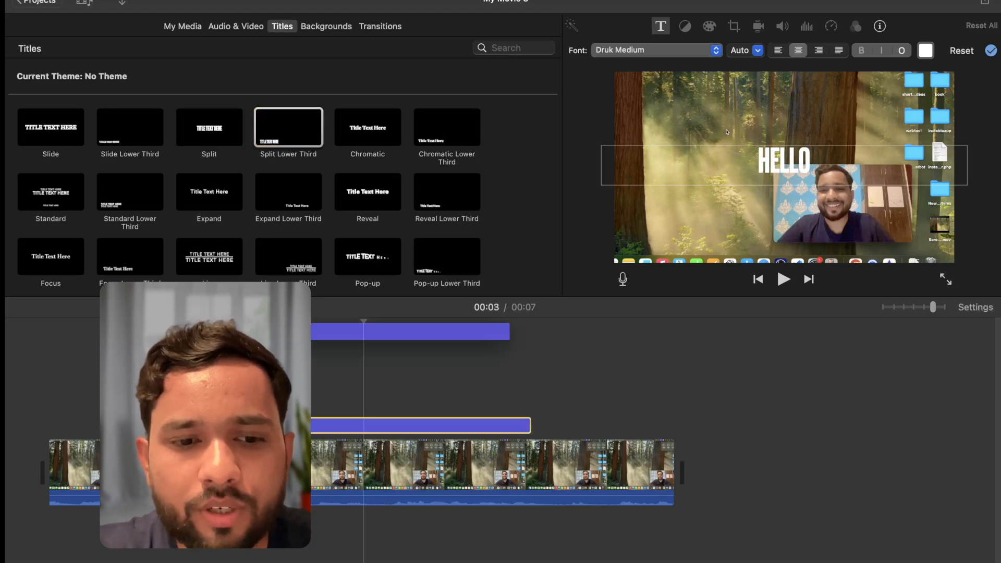
left_click_drag(291, 138, 462, 423)
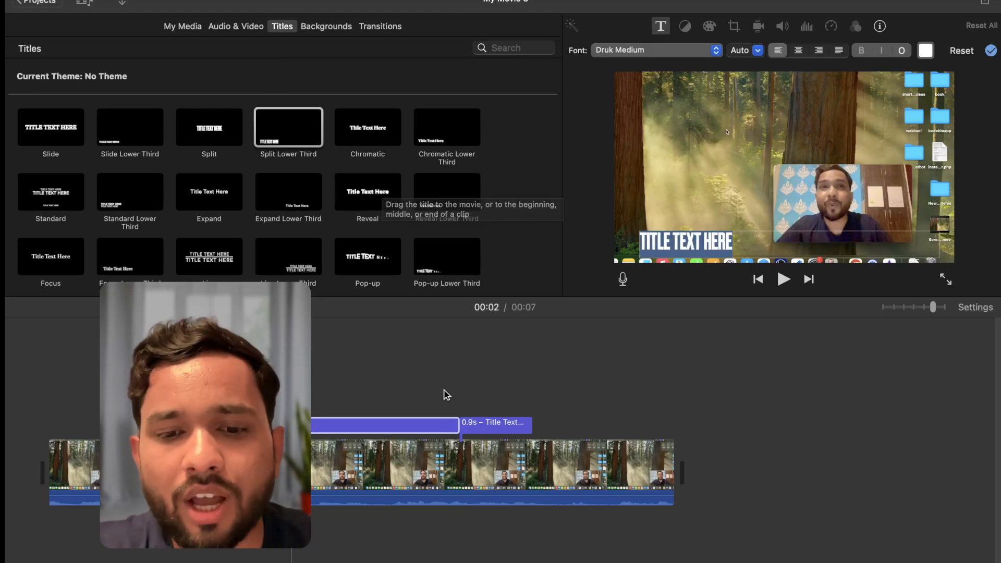
left_click(412, 431)
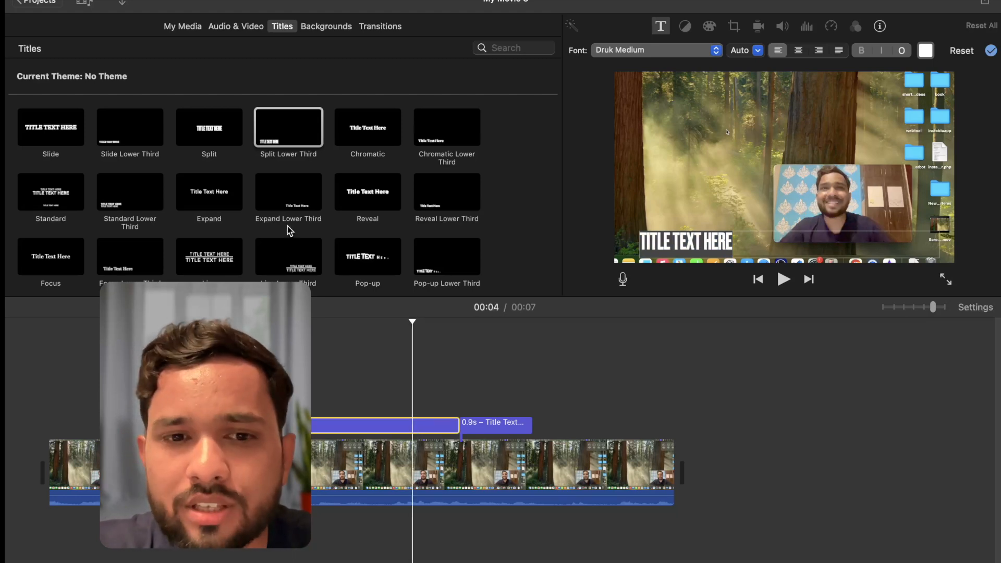
Add a Four Corners title to the timeline after the lower third and play it back
scroll(273, 214, "down", 5)
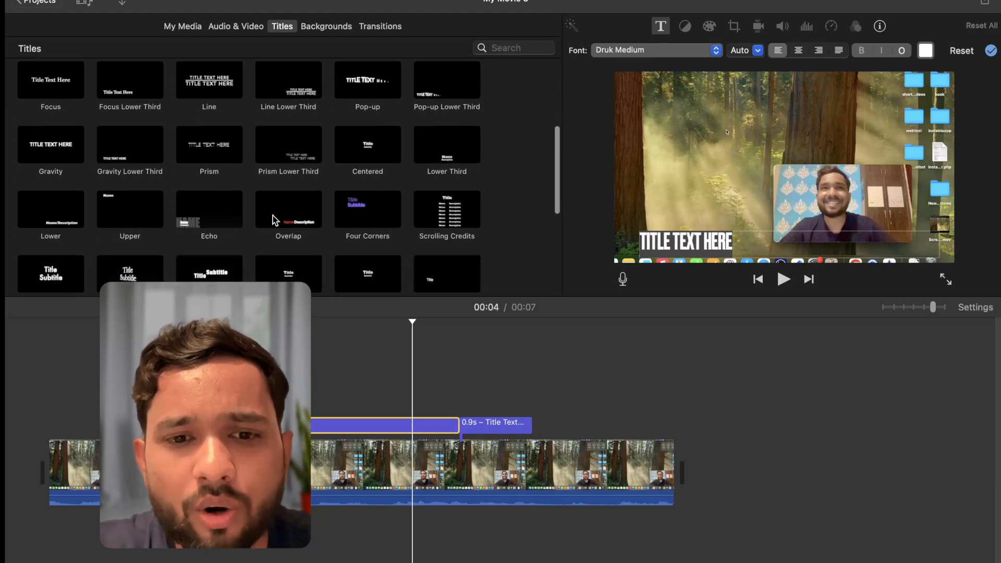
left_click(384, 208)
left_click_drag(380, 214, 532, 389)
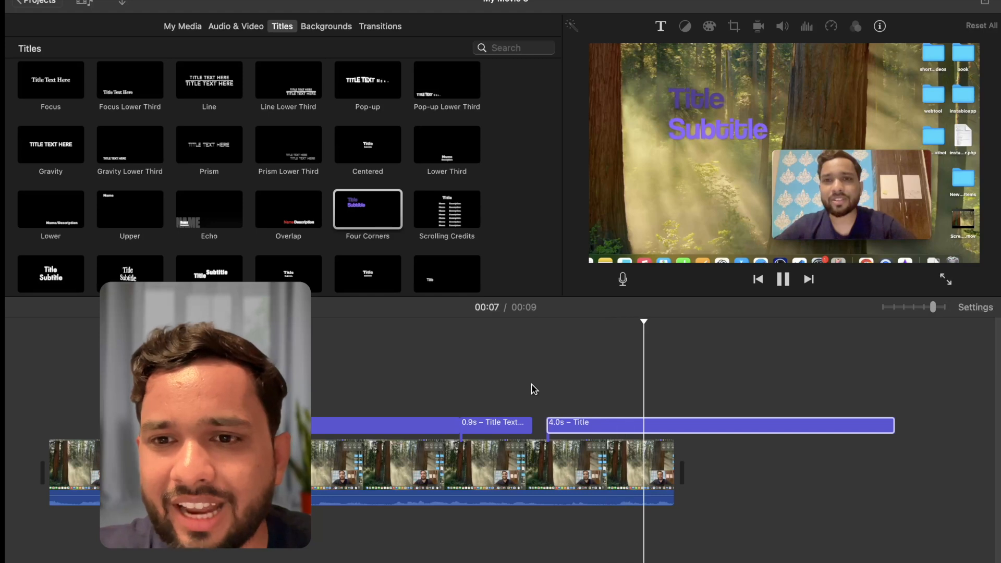
key("space")
Apply the Bass Boost equalizer preset to the main video clip
left_click(598, 431)
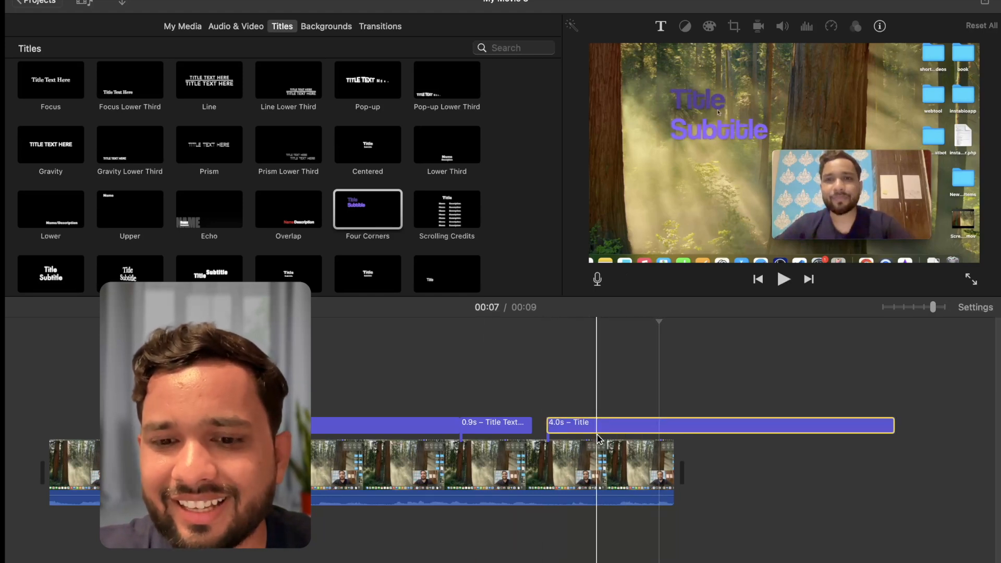
left_click(514, 365)
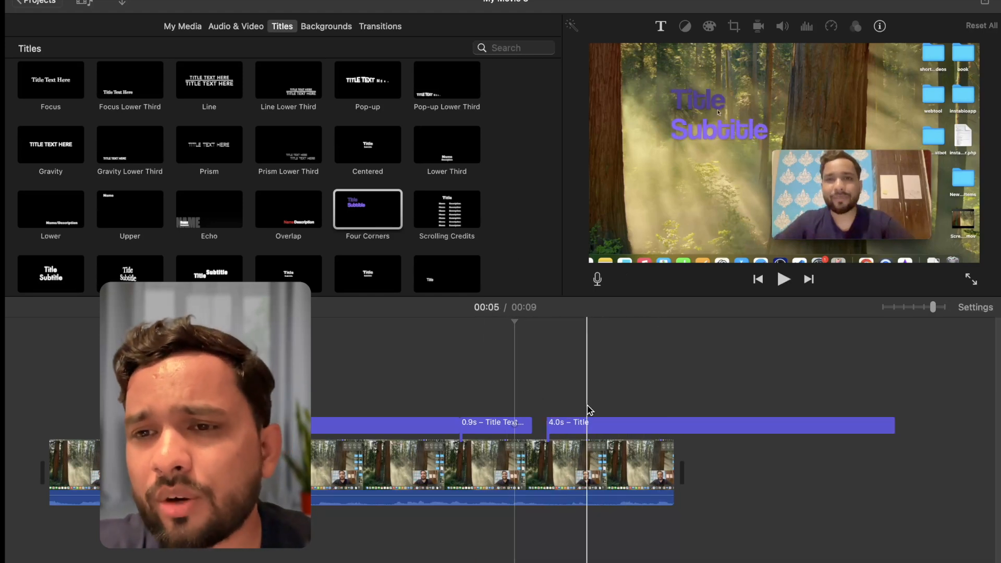
left_click(587, 471)
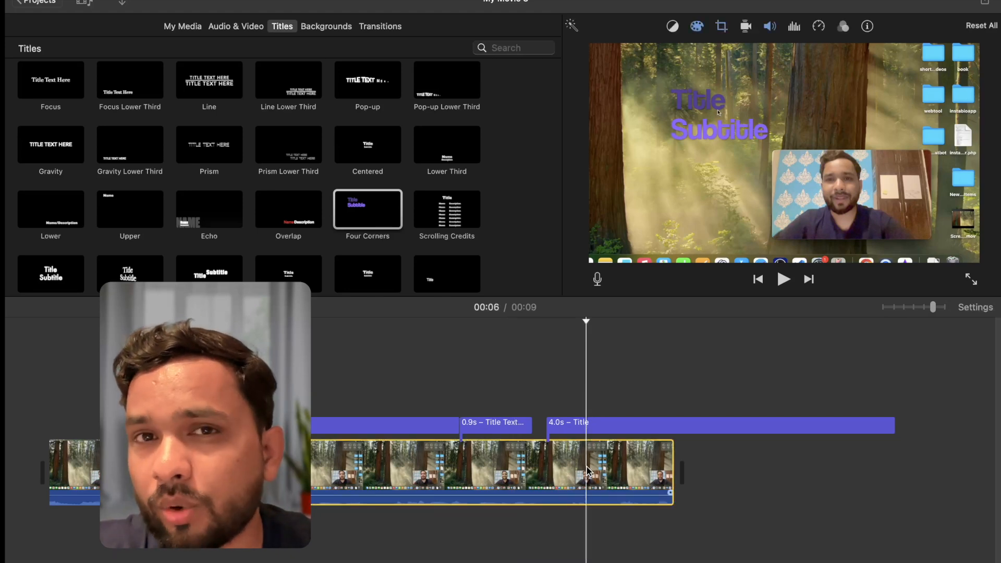
left_click(794, 29)
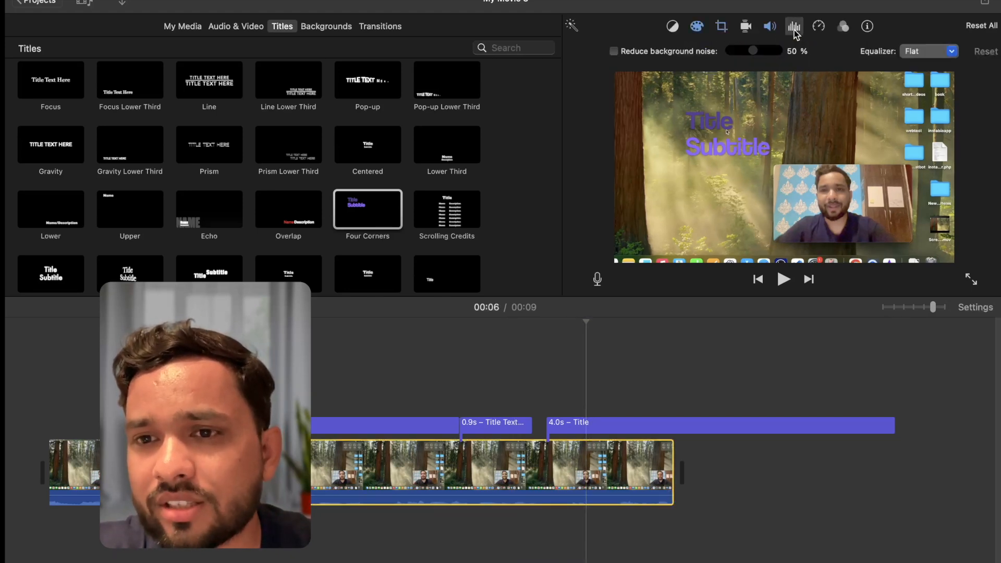
left_click(934, 52)
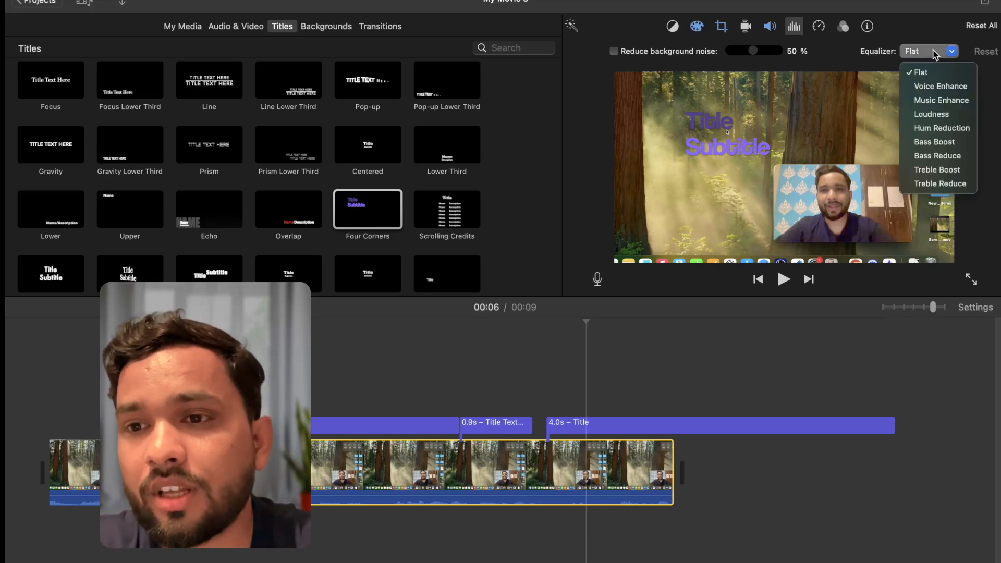
left_click(949, 143)
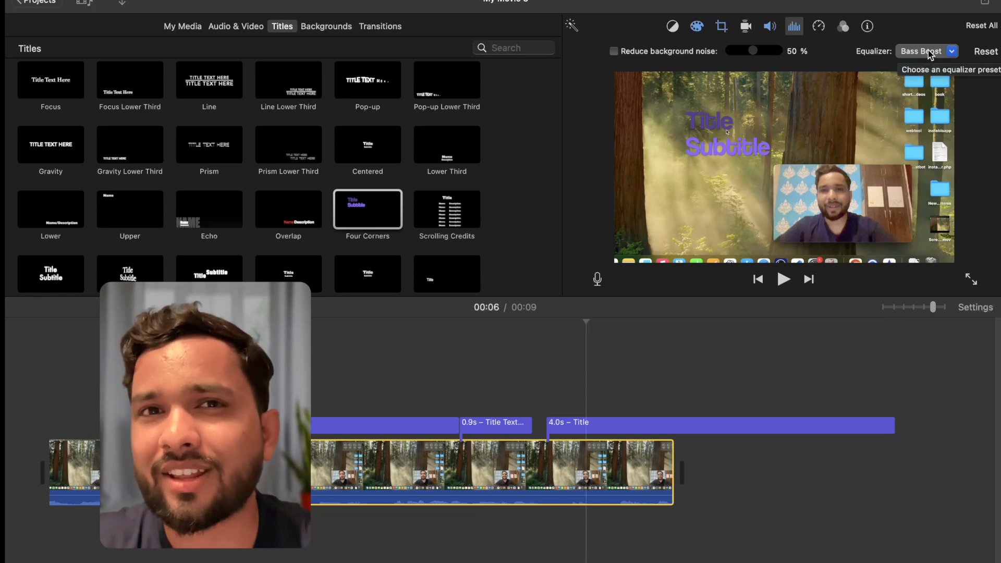
Speed up the main video clip to Fast at 4x and play it back
left_click(818, 27)
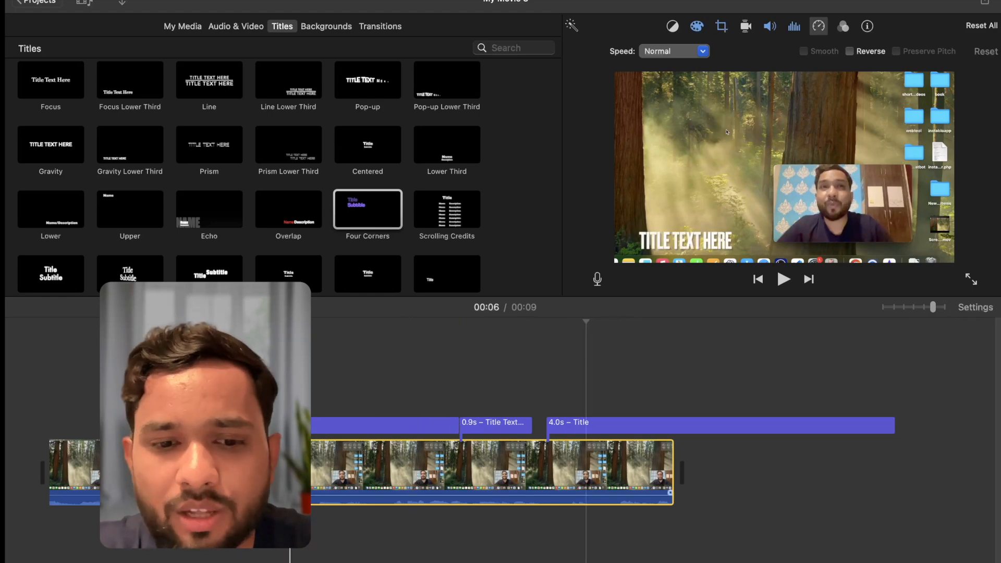
left_click(386, 460)
left_click(673, 51)
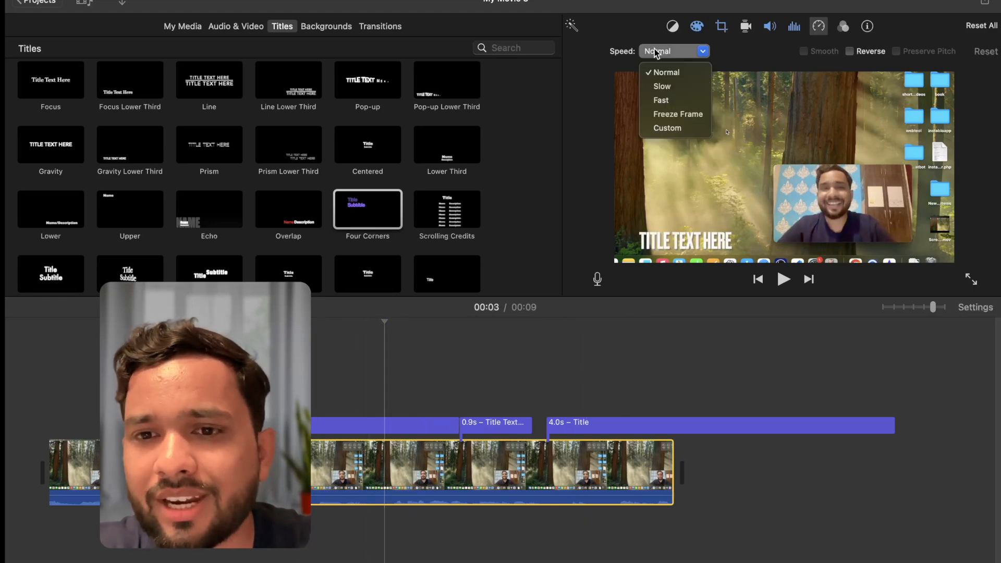
left_click(678, 101)
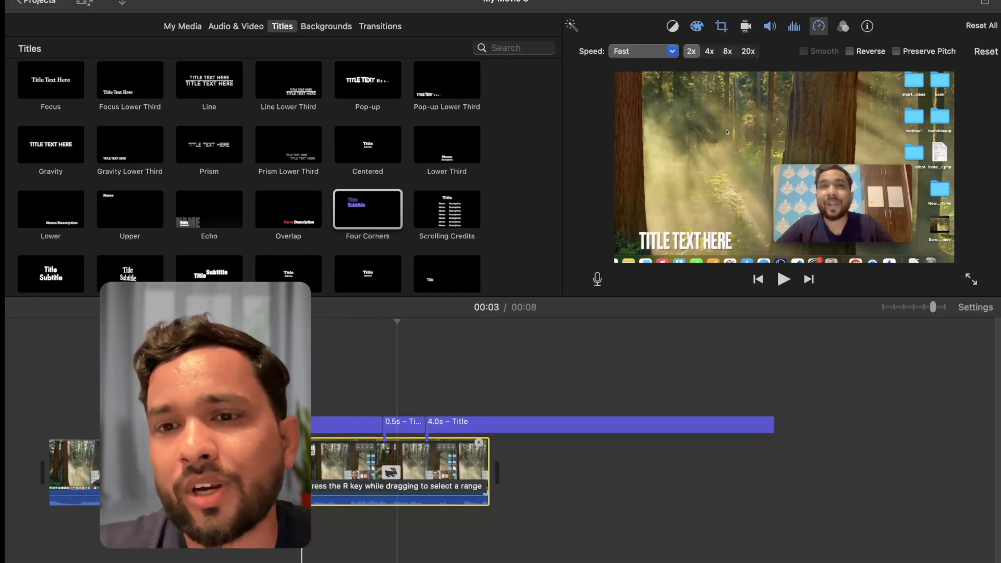
left_click(709, 51)
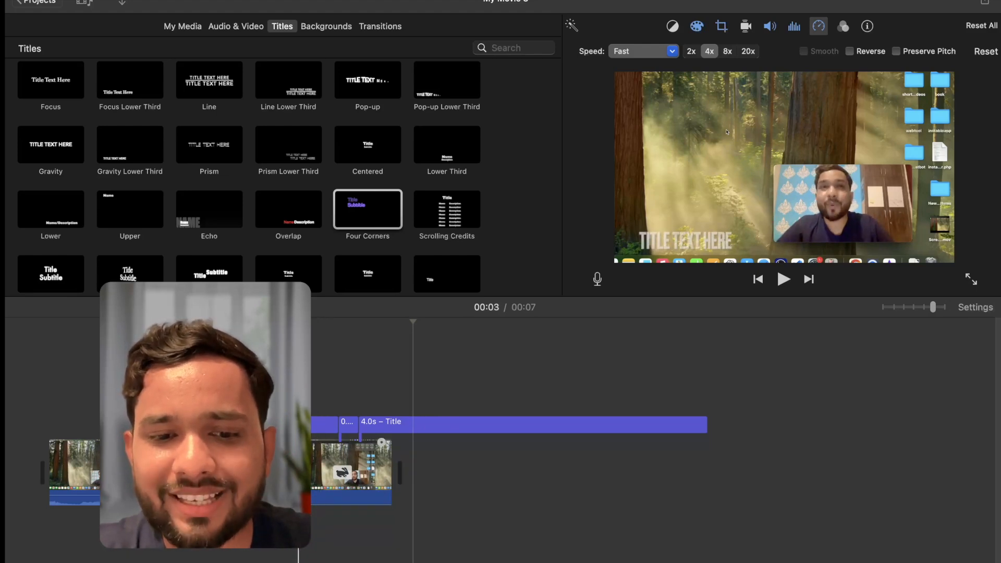
key("space")
key("space")
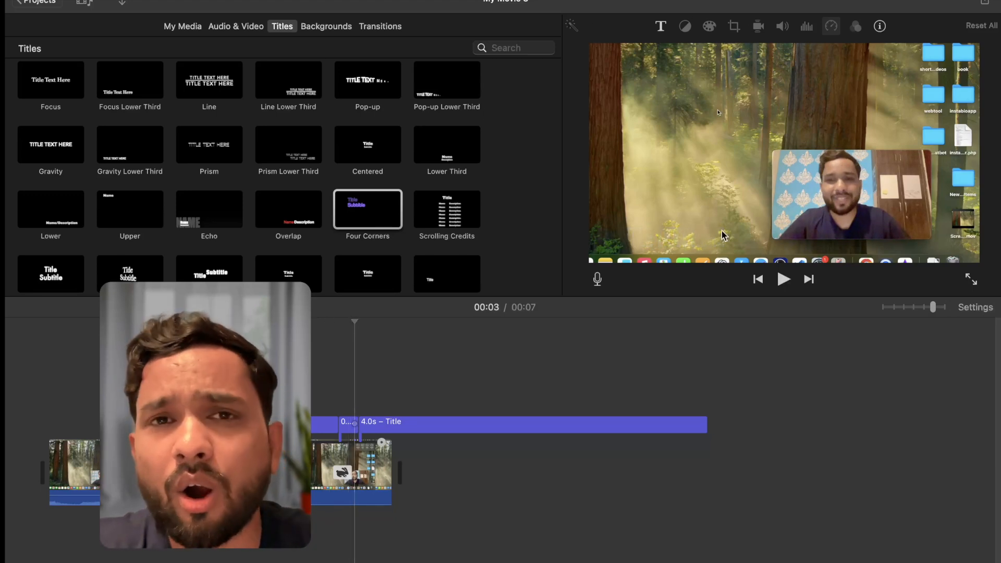
Start exporting the movie to a file, trying the Audio Only format with MP3 as file format
left_click(985, 4)
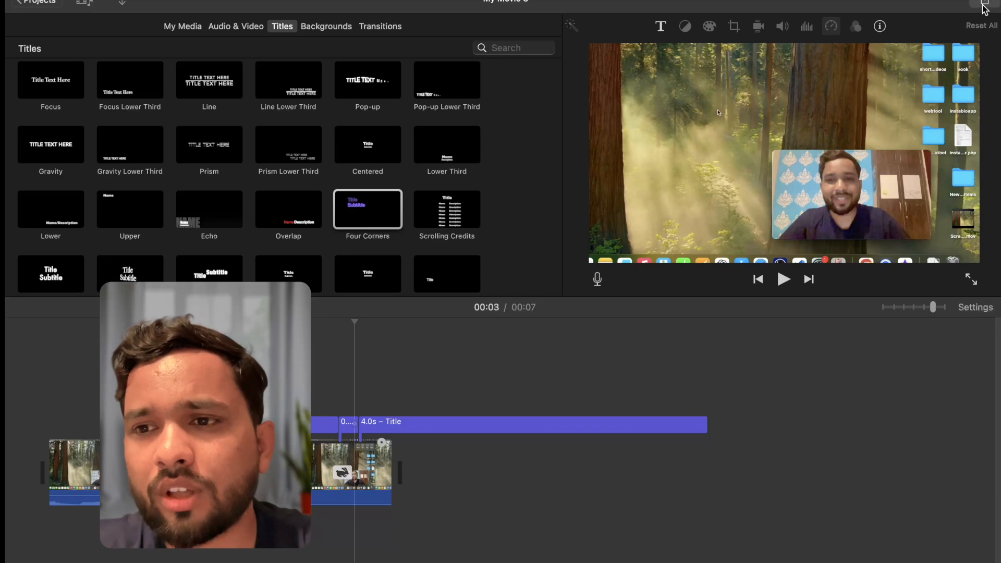
left_click(957, 104)
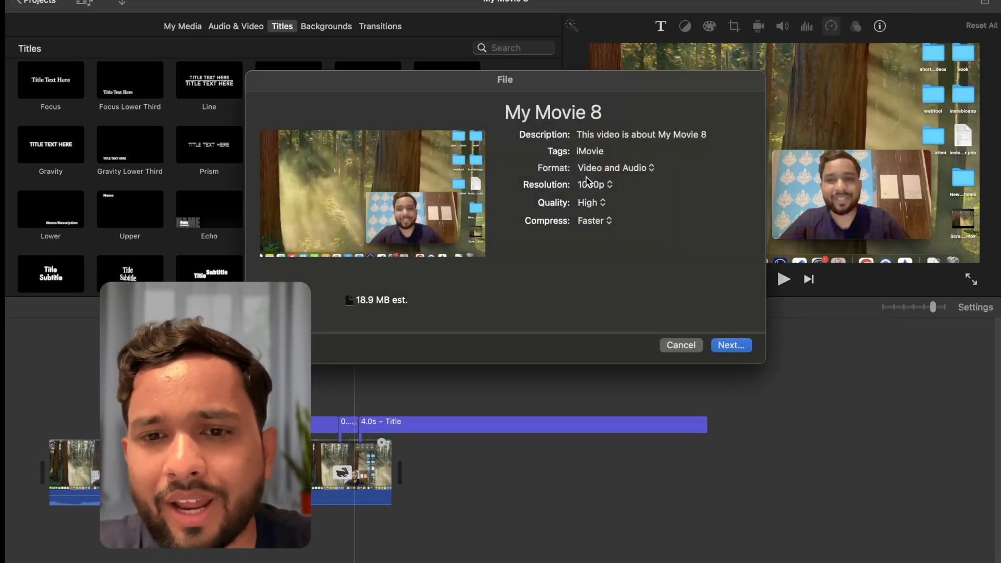
left_click(607, 171)
left_click(606, 185)
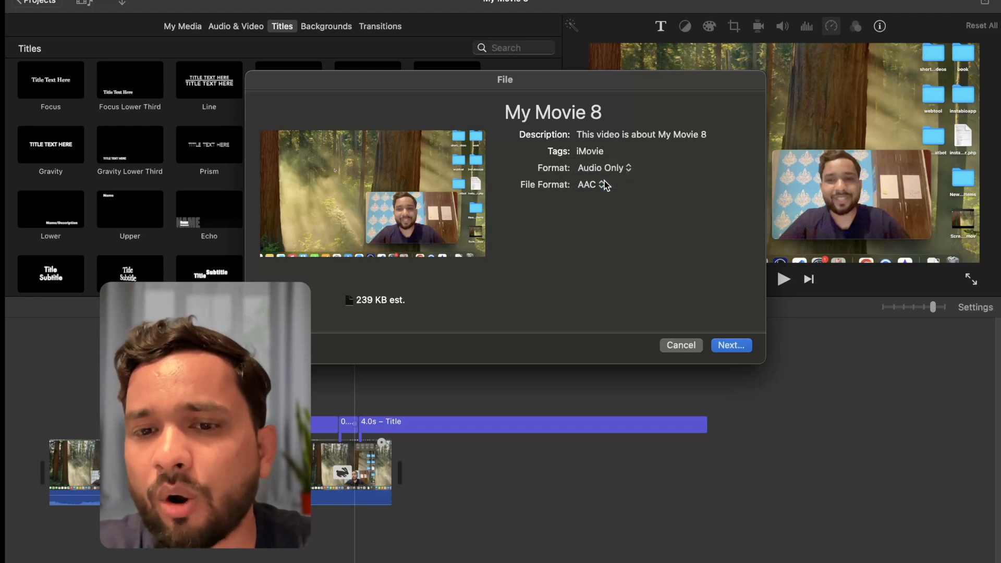
left_click(605, 185)
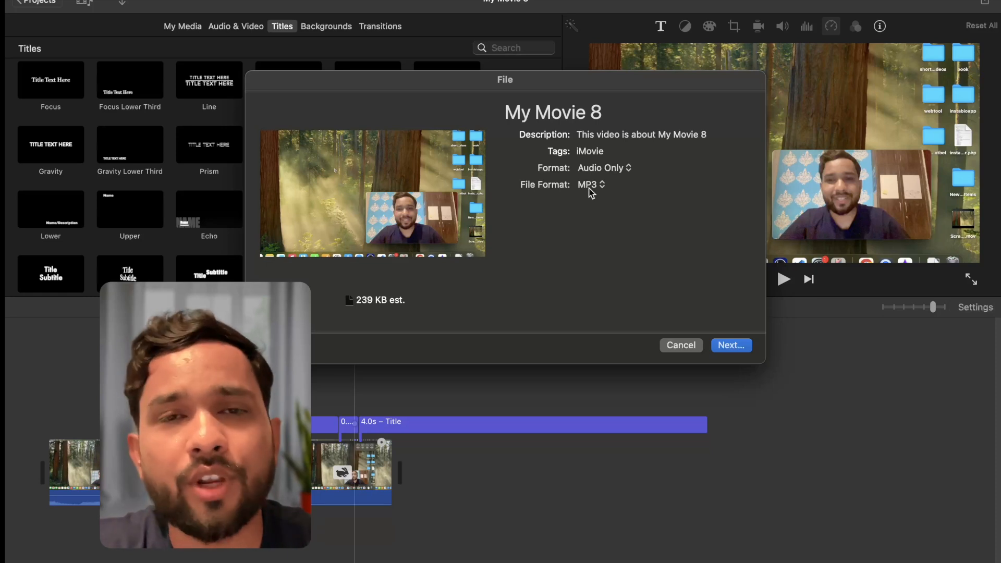
Switch the export format back to Video and Audio at 1080p and save the file as My Movie 8 in Documents
left_click(614, 168)
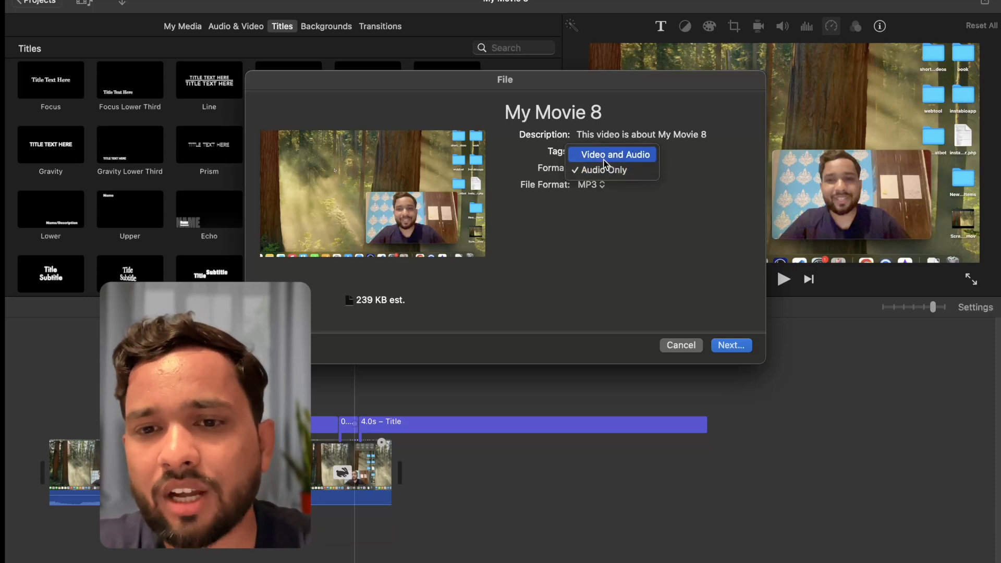
left_click(604, 152)
left_click(597, 185)
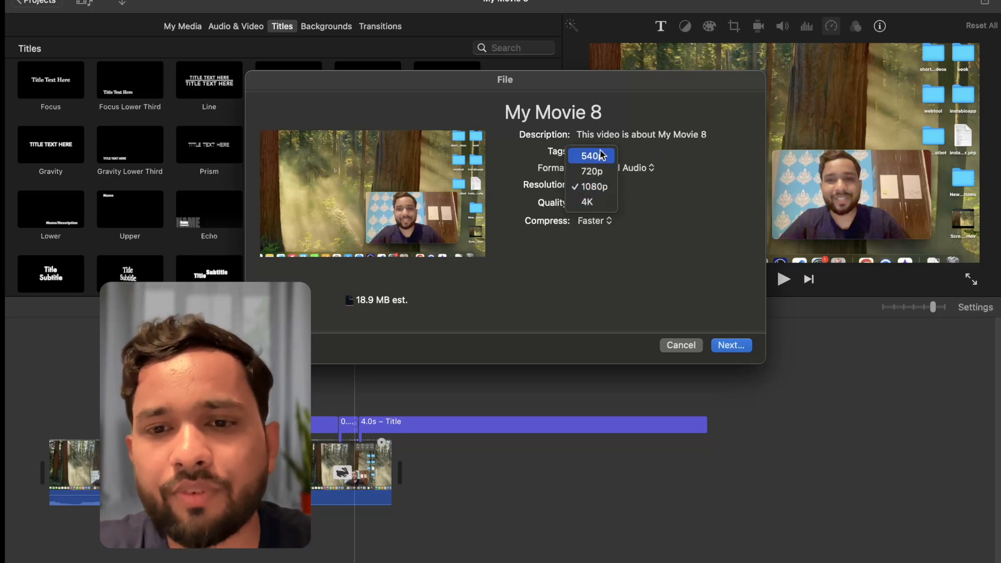
left_click(655, 246)
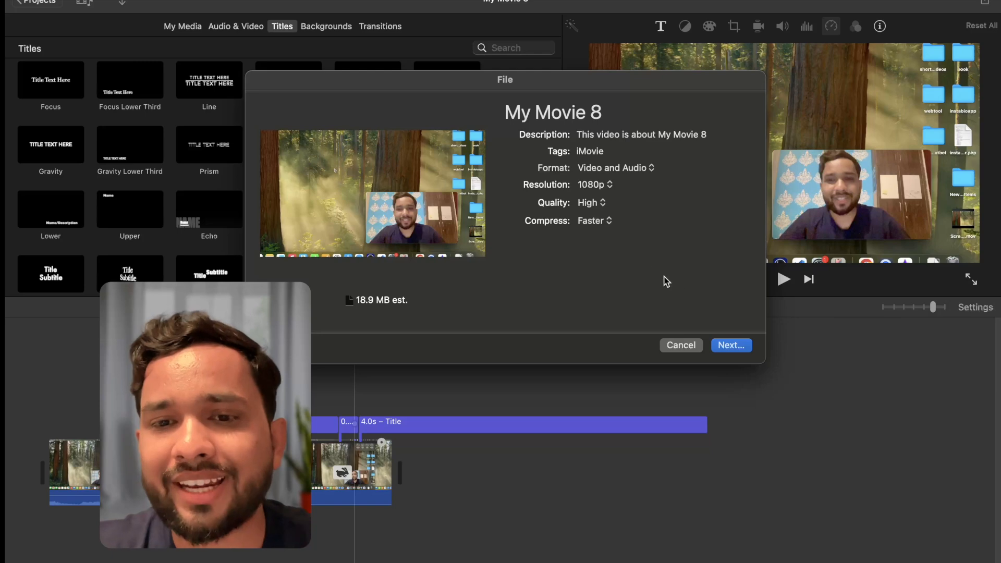
left_click(736, 345)
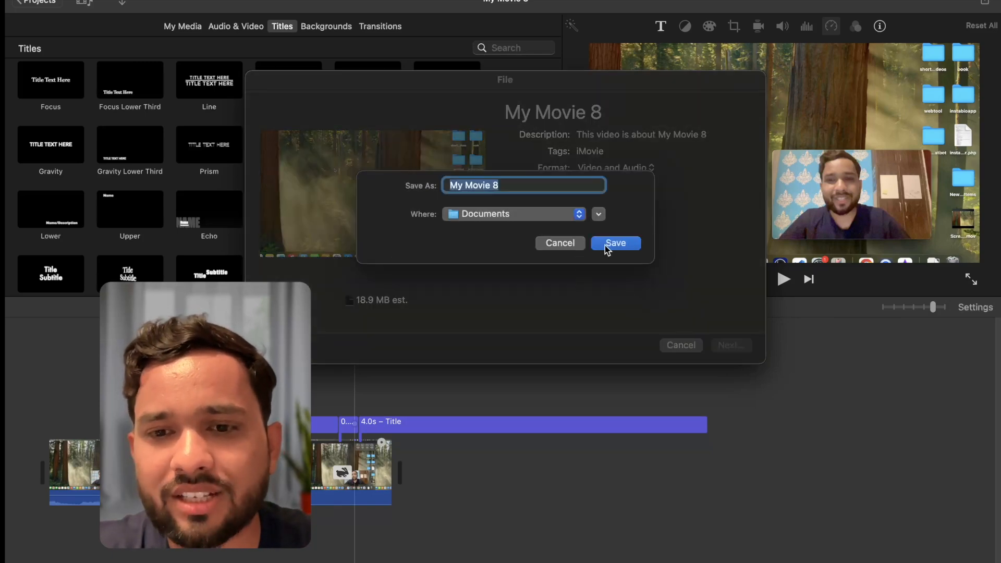
left_click(616, 243)
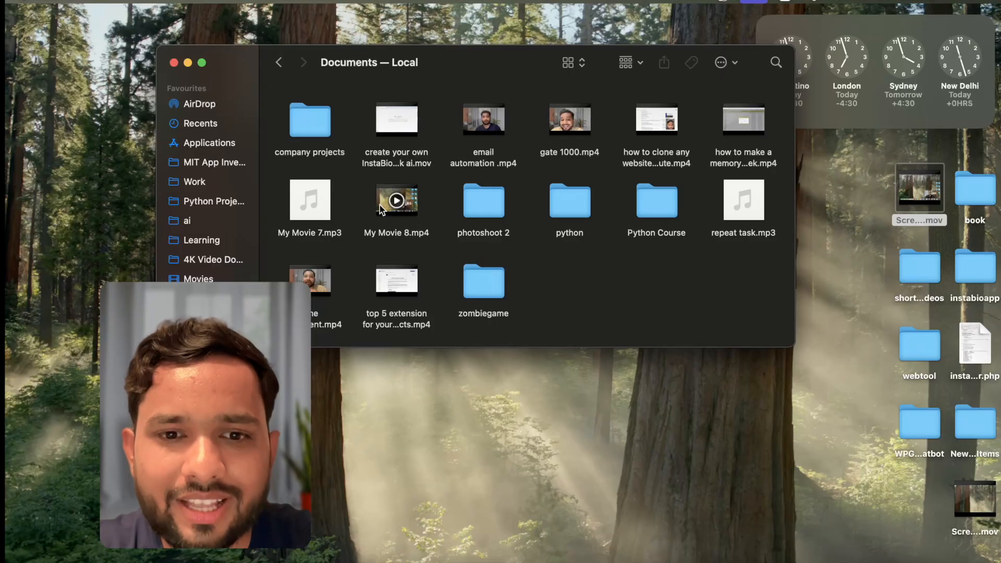
Open the exported My Movie 8.mp4 from the Documents folder and jump near the end of its playback
left_click(380, 205)
double_click(380, 205)
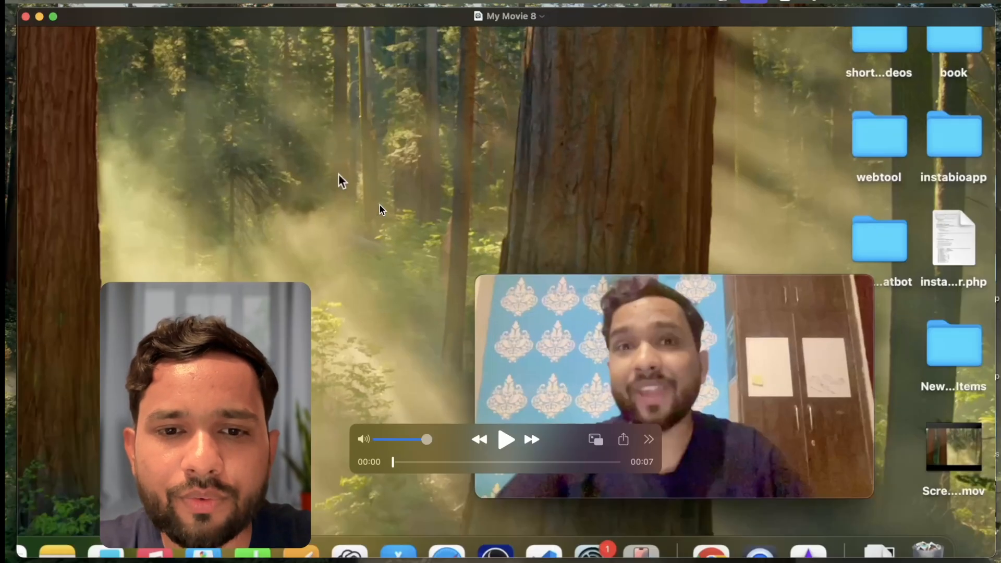
left_click(603, 466)
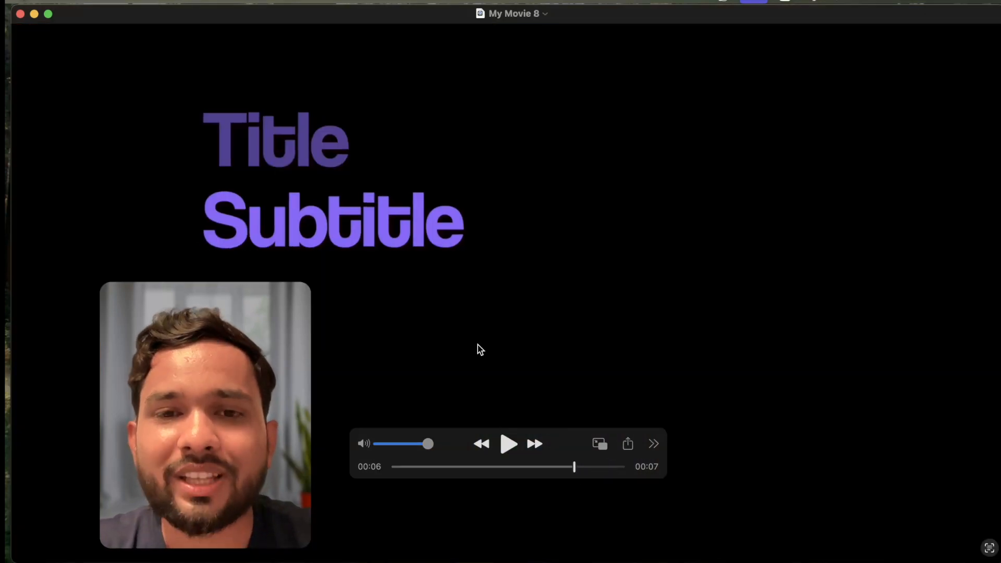